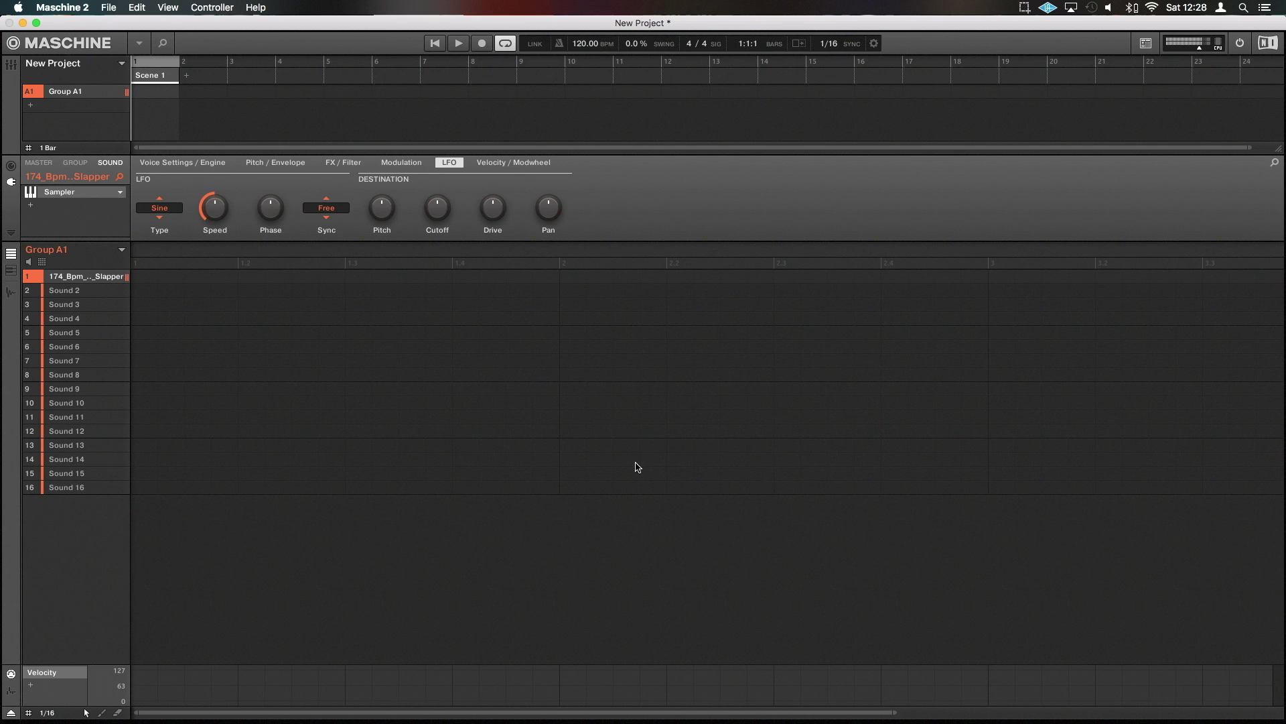
Slice the 174_Bpm_Gm_Slapper sample by transient Detect mode at sensitivity 0.50.
{"action": "key", "text": "super+e"}
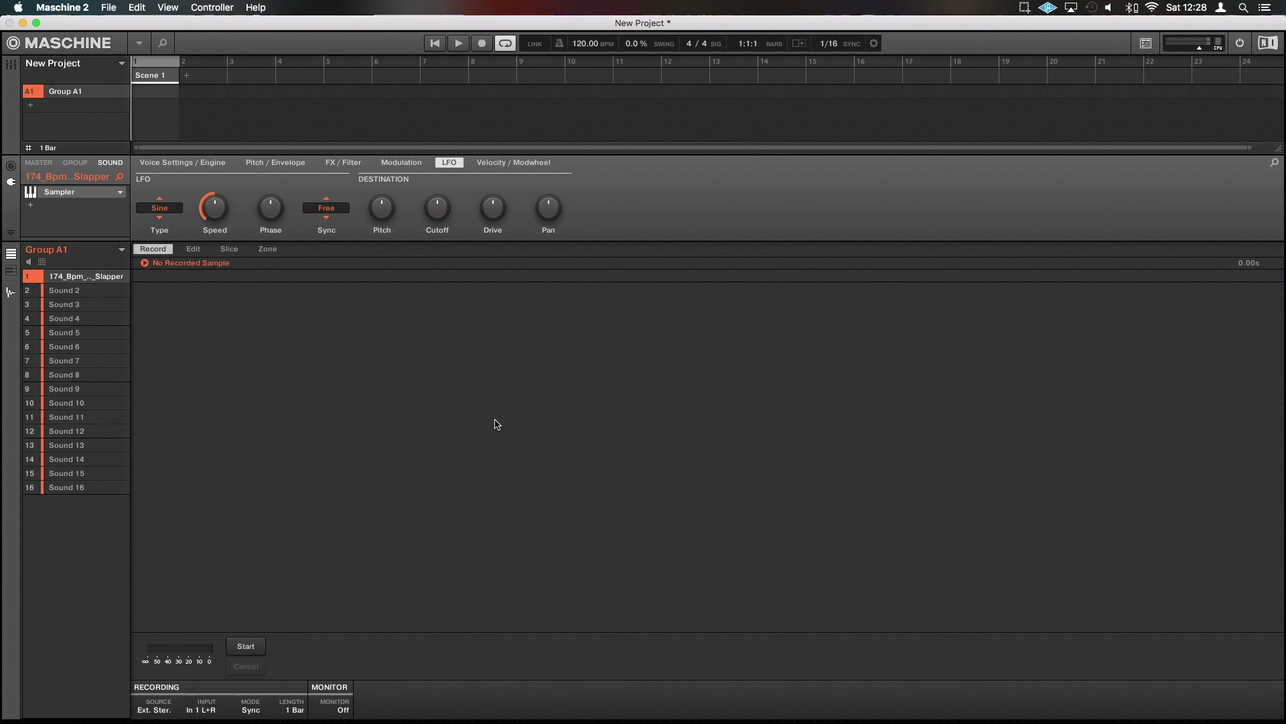
{"action": "left_click", "coordinate": [235, 249]}
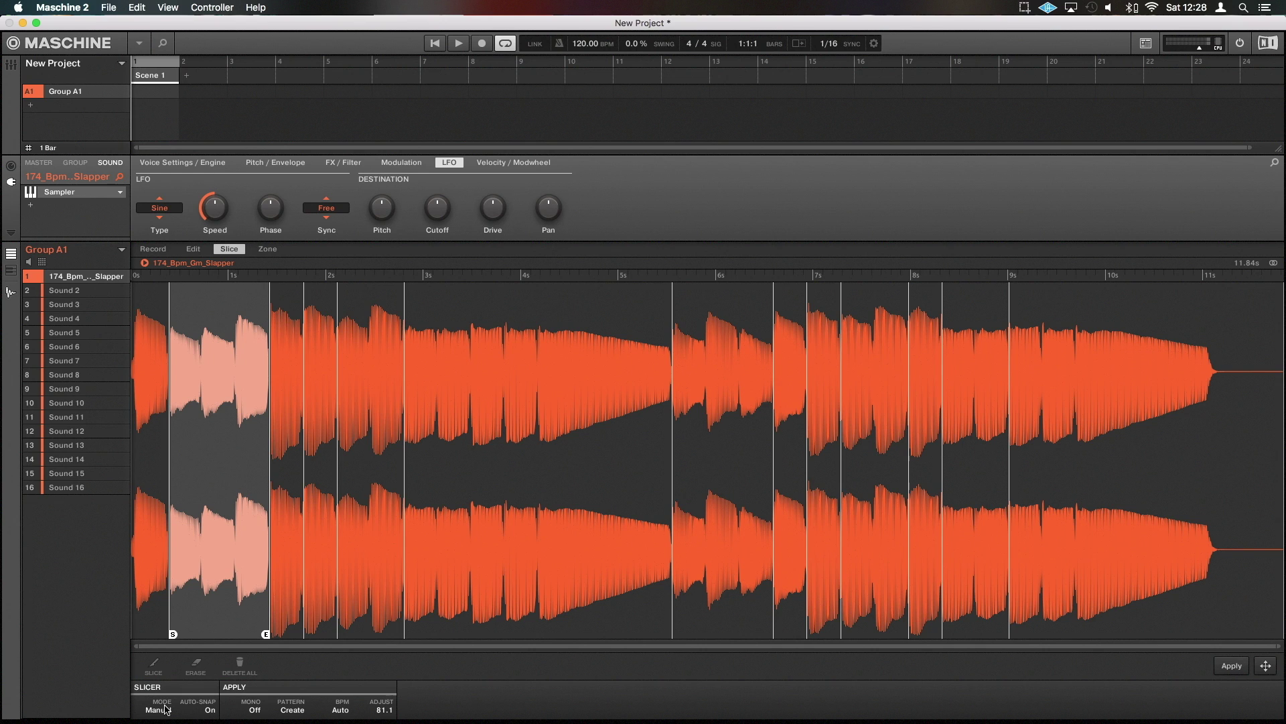
{"action": "left_click", "coordinate": [156, 712]}
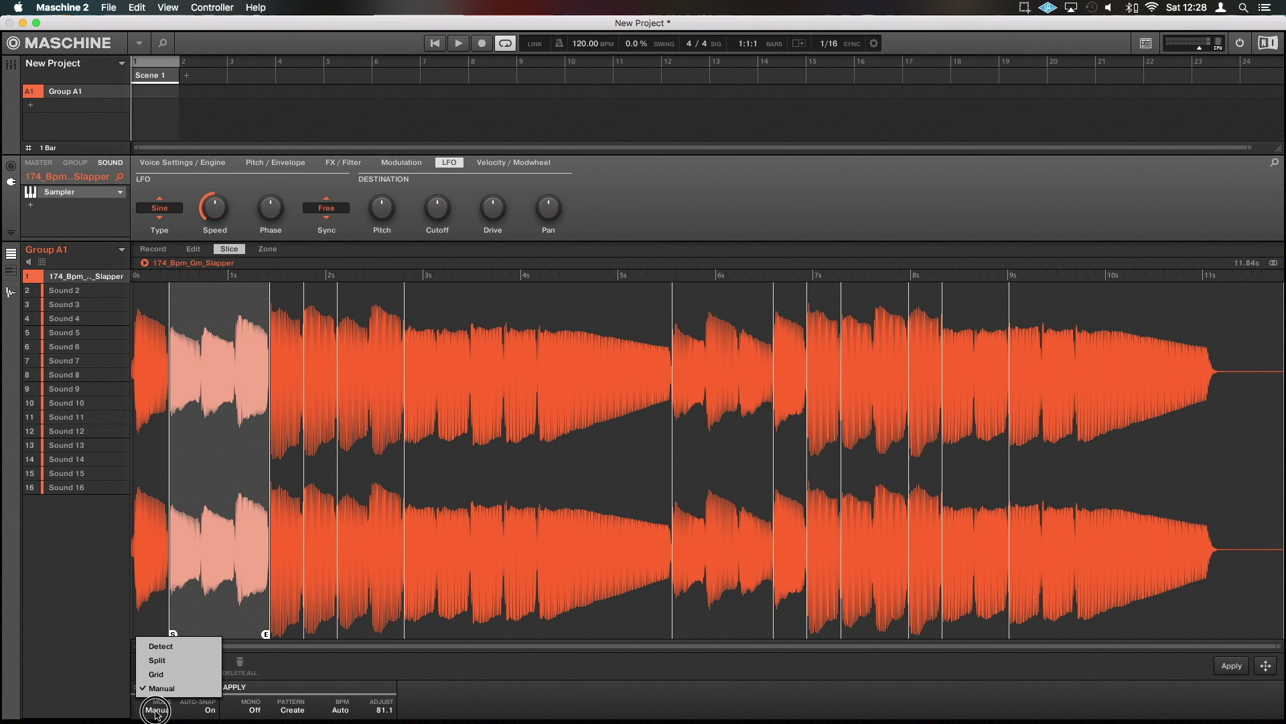
{"action": "left_click", "coordinate": [167, 647]}
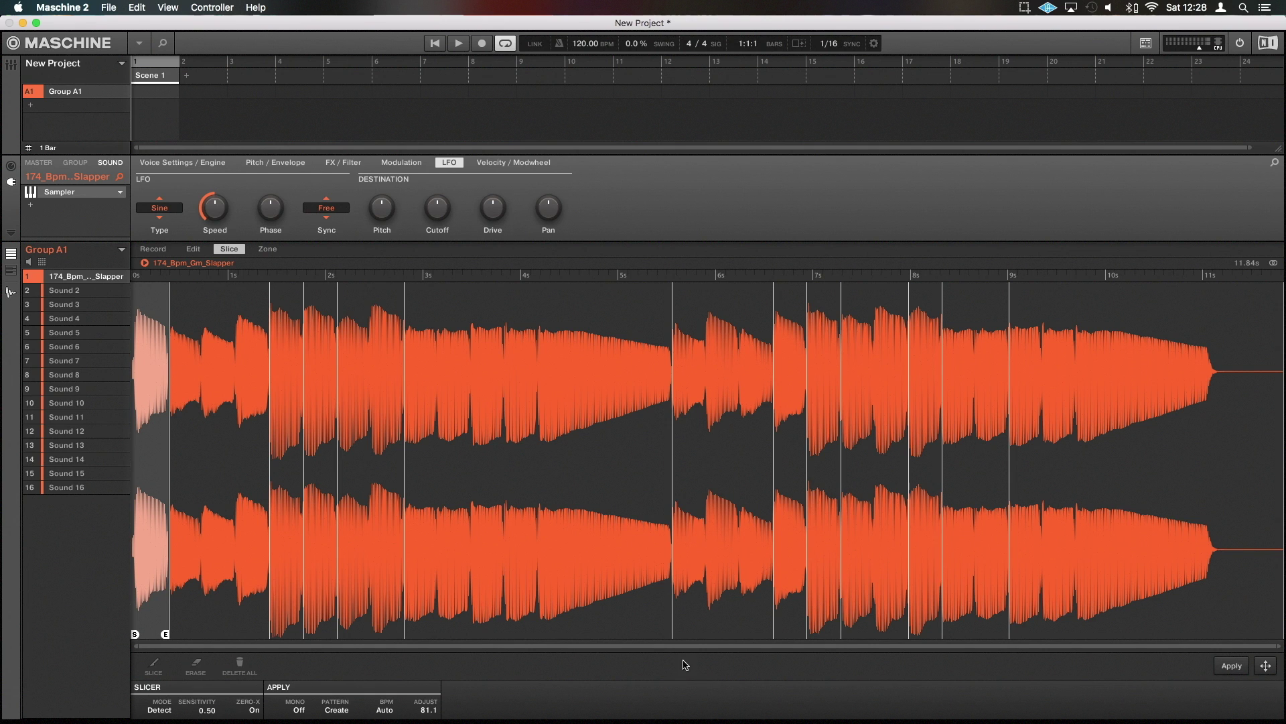
Audition the Slapper slices to pick which ones to use.
{"action": "left_click", "coordinate": [201, 469]}
{"action": "left_click", "coordinate": [288, 459]}
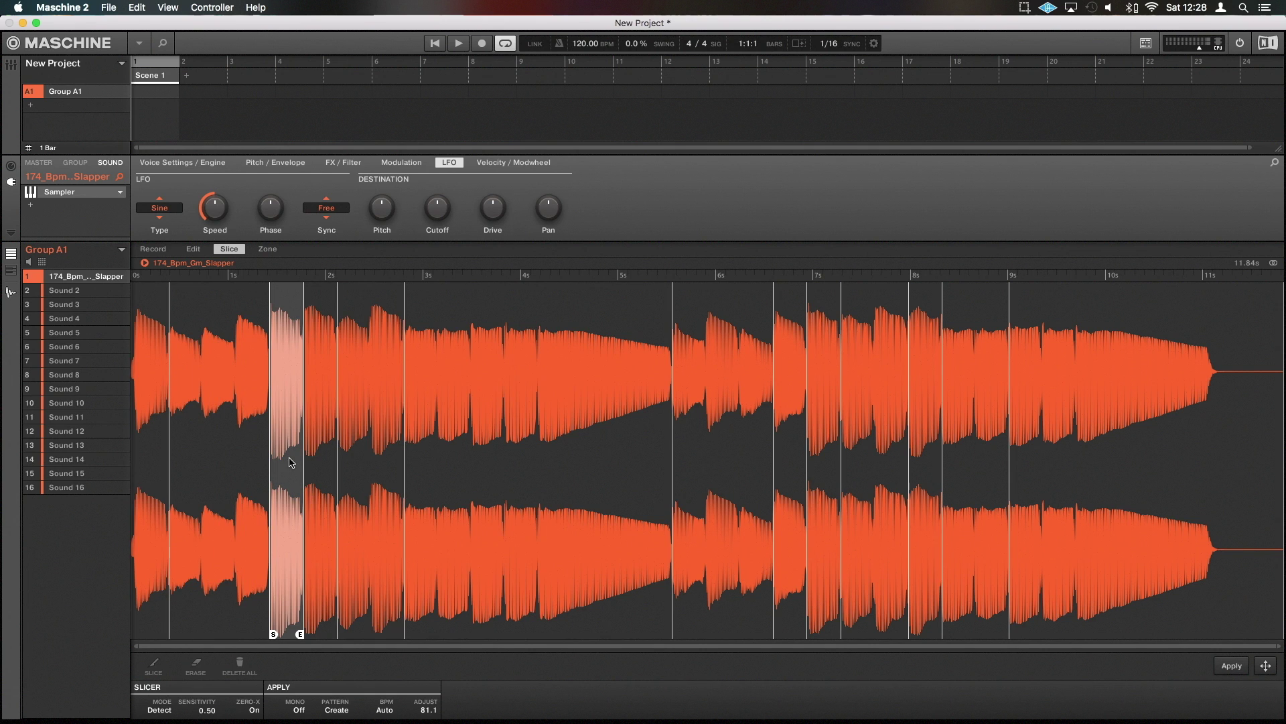
{"action": "left_click", "coordinate": [321, 461]}
{"action": "left_click", "coordinate": [353, 459]}
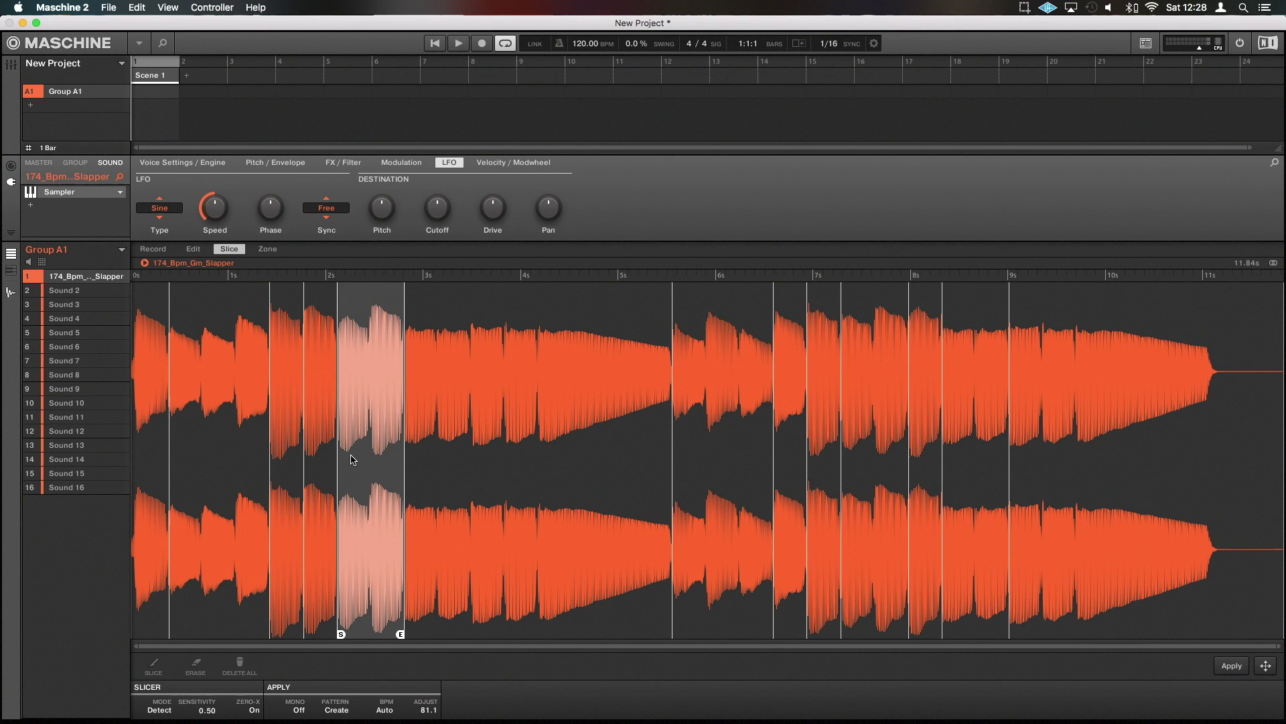
{"action": "left_click", "coordinate": [192, 432]}
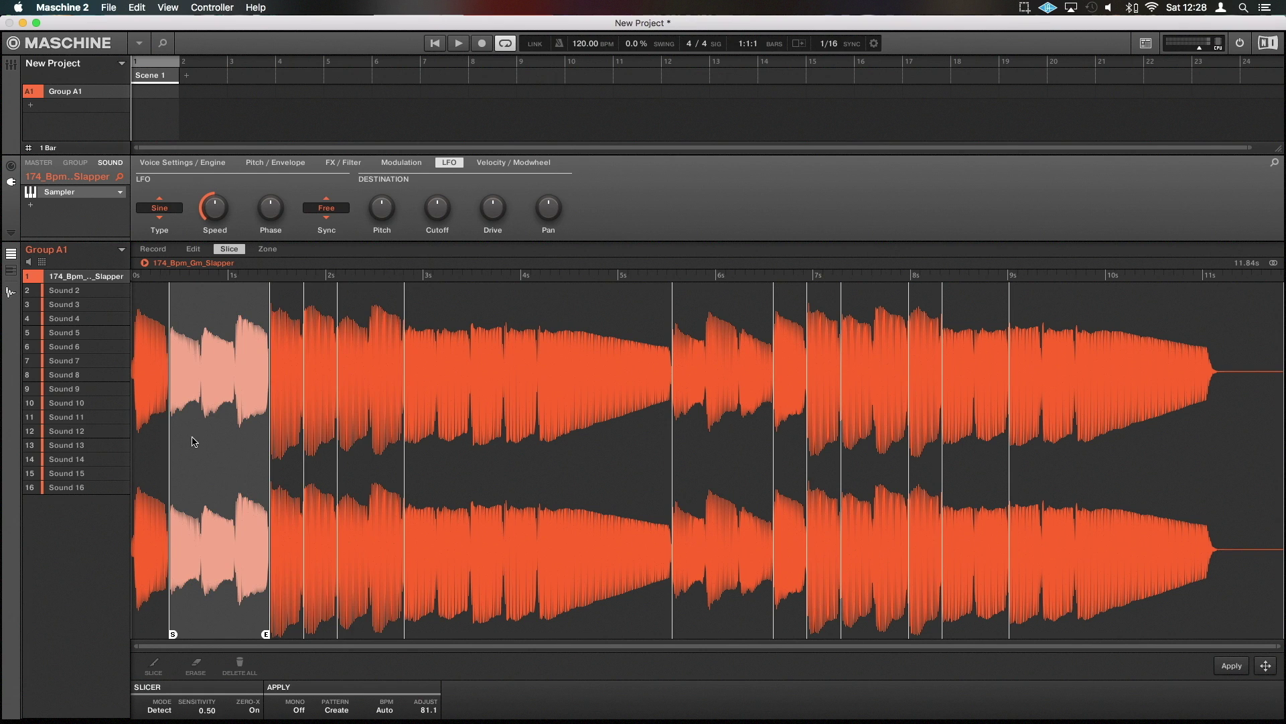
{"action": "left_click", "coordinate": [142, 382]}
Drag four chosen slices onto Sounds 2, 3, 4 and 5 of Group A1.
{"action": "left_click_drag", "start_coordinate": [148, 396], "coordinate": [73, 296]}
{"action": "left_click_drag", "start_coordinate": [195, 422], "coordinate": [74, 305]}
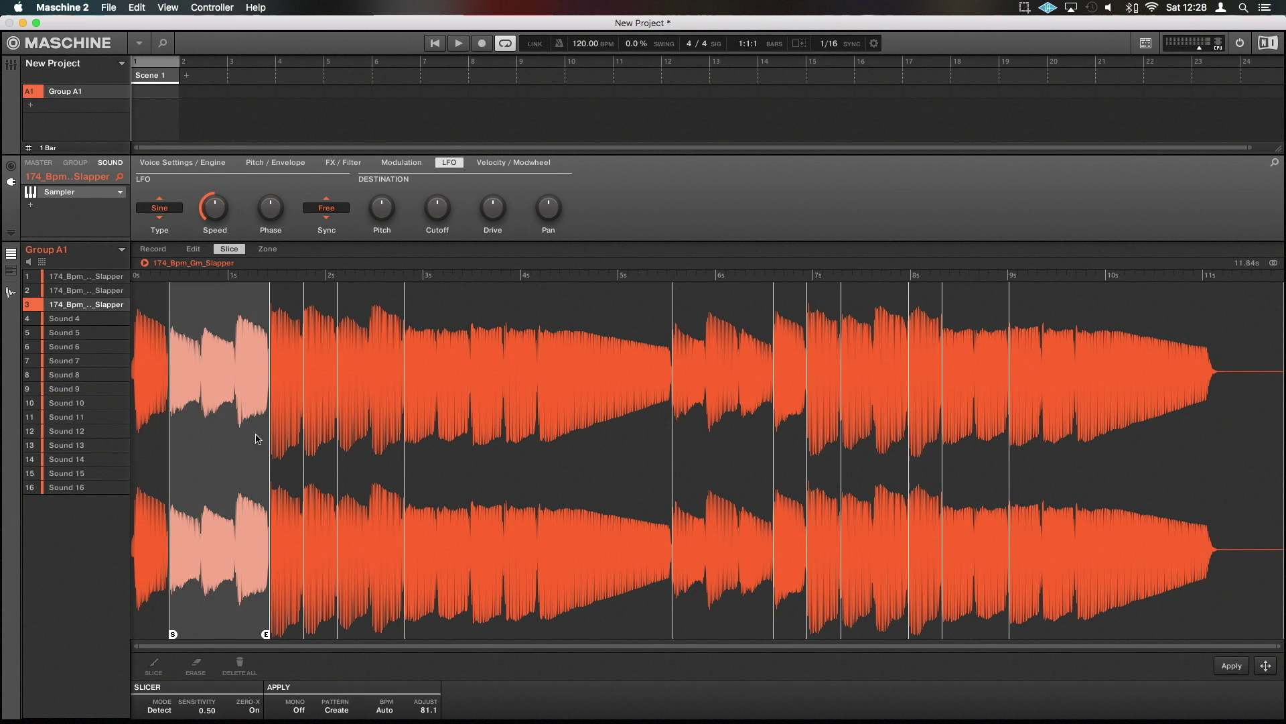
{"action": "left_click", "coordinate": [285, 456]}
{"action": "left_click_drag", "start_coordinate": [284, 457], "coordinate": [95, 321]}
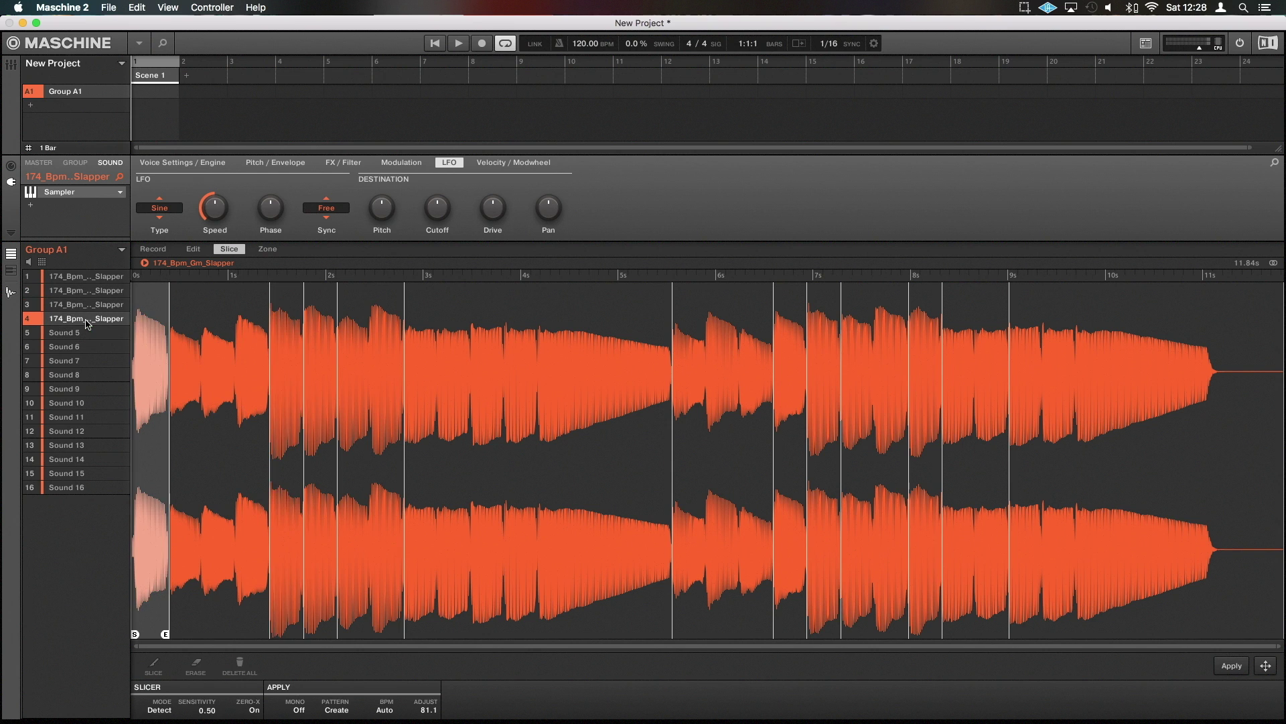
{"action": "left_click", "coordinate": [557, 556]}
{"action": "left_click", "coordinate": [791, 529]}
{"action": "left_click_drag", "start_coordinate": [790, 532], "coordinate": [72, 336]}
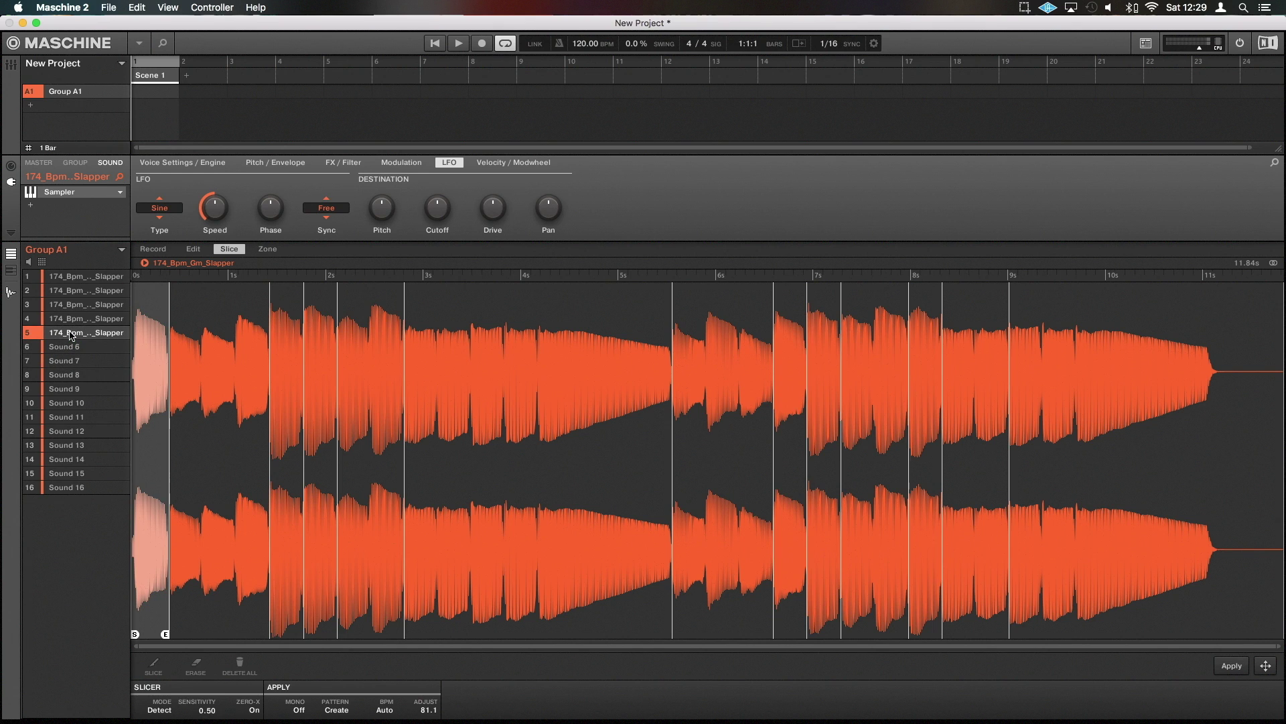
Leave the Sample Editor with super+E and return to Group A1's Pattern Editor.
{"action": "key", "text": "super+e"}
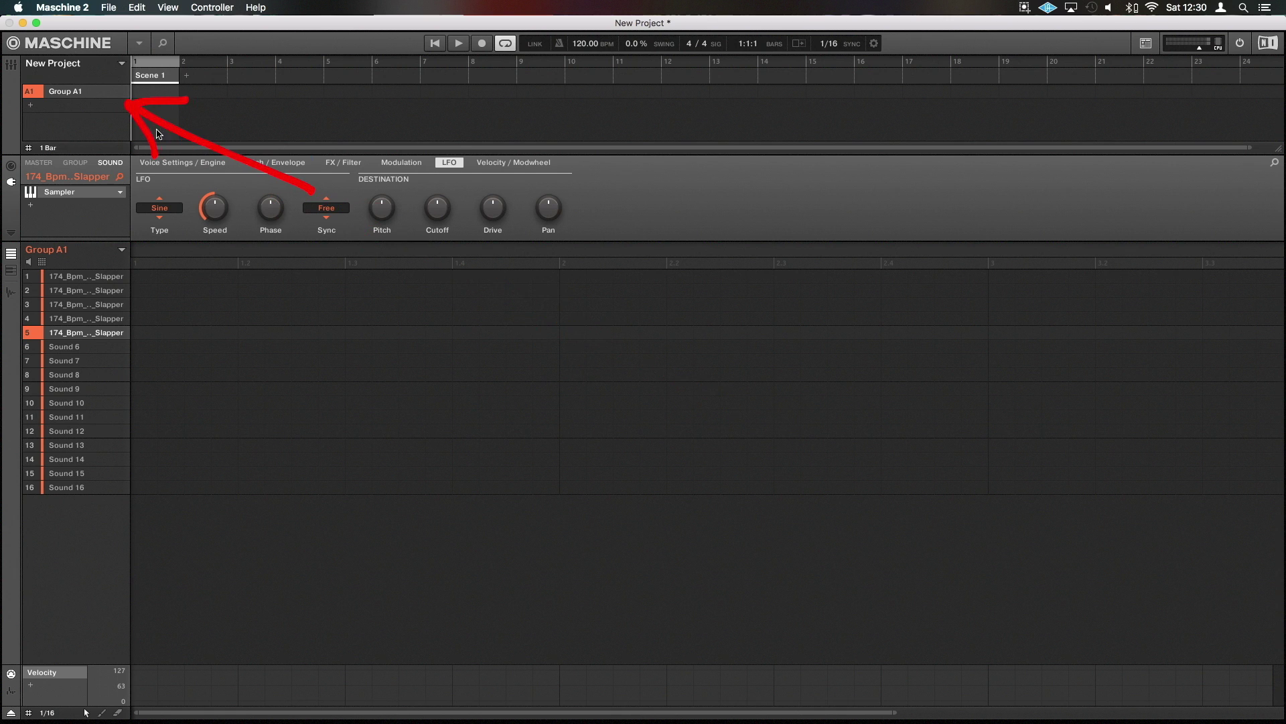
Rename Group A1 to 'Bass Chop thing'.
{"action": "double_click", "coordinate": [62, 95]}
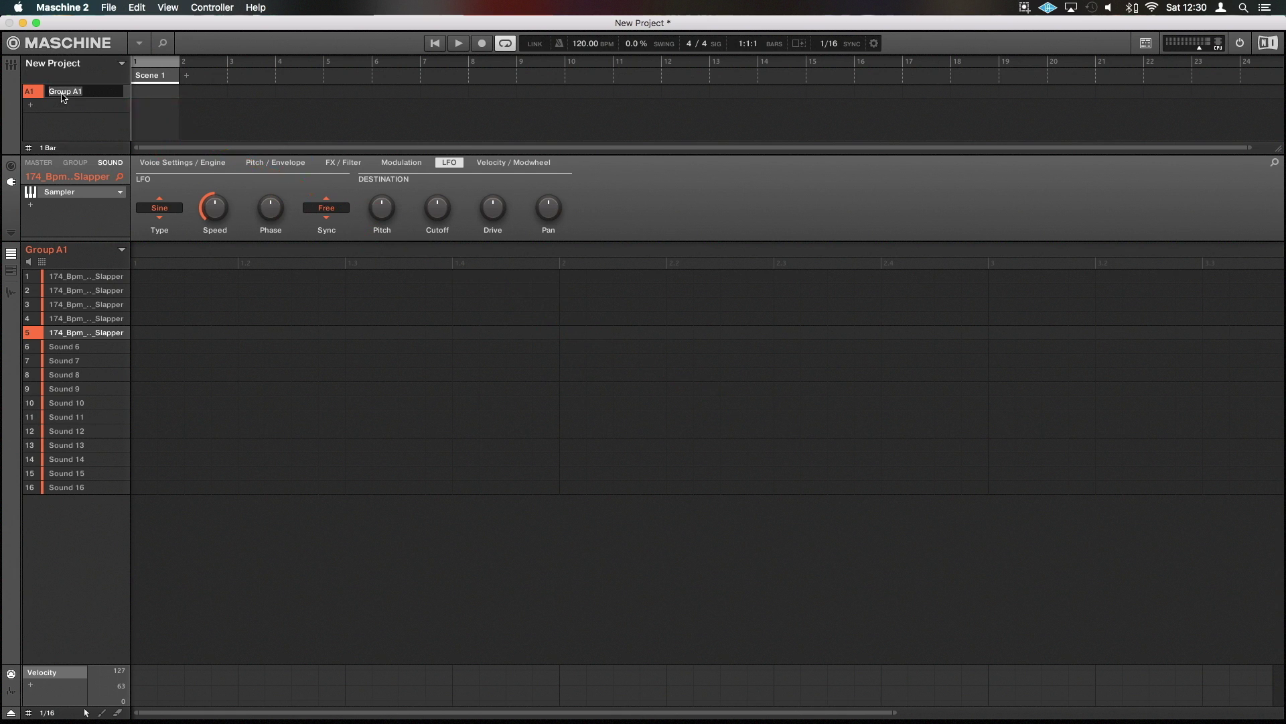
{"action": "type", "text": "Bass Chop thing"}
{"action": "key", "text": "Return"}
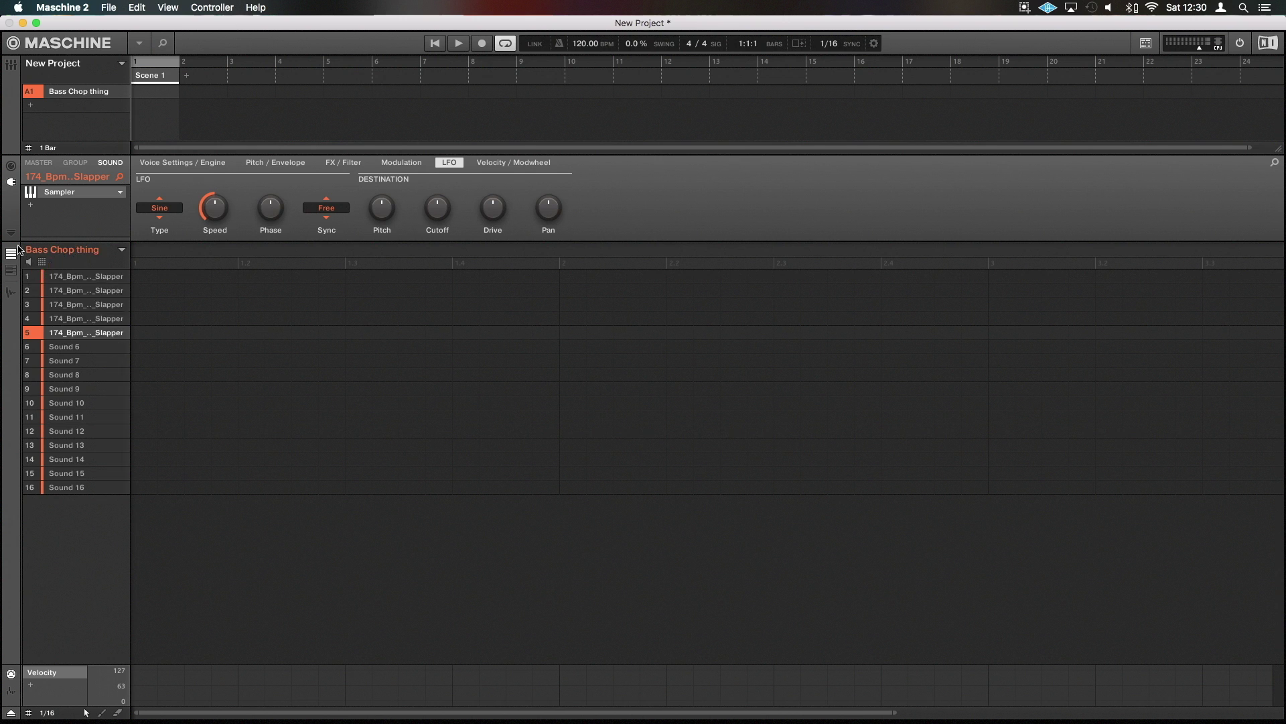
Save the group with its samples as 'bass chop thing' on the Desktop.
{"action": "right_click", "coordinate": [57, 253]}
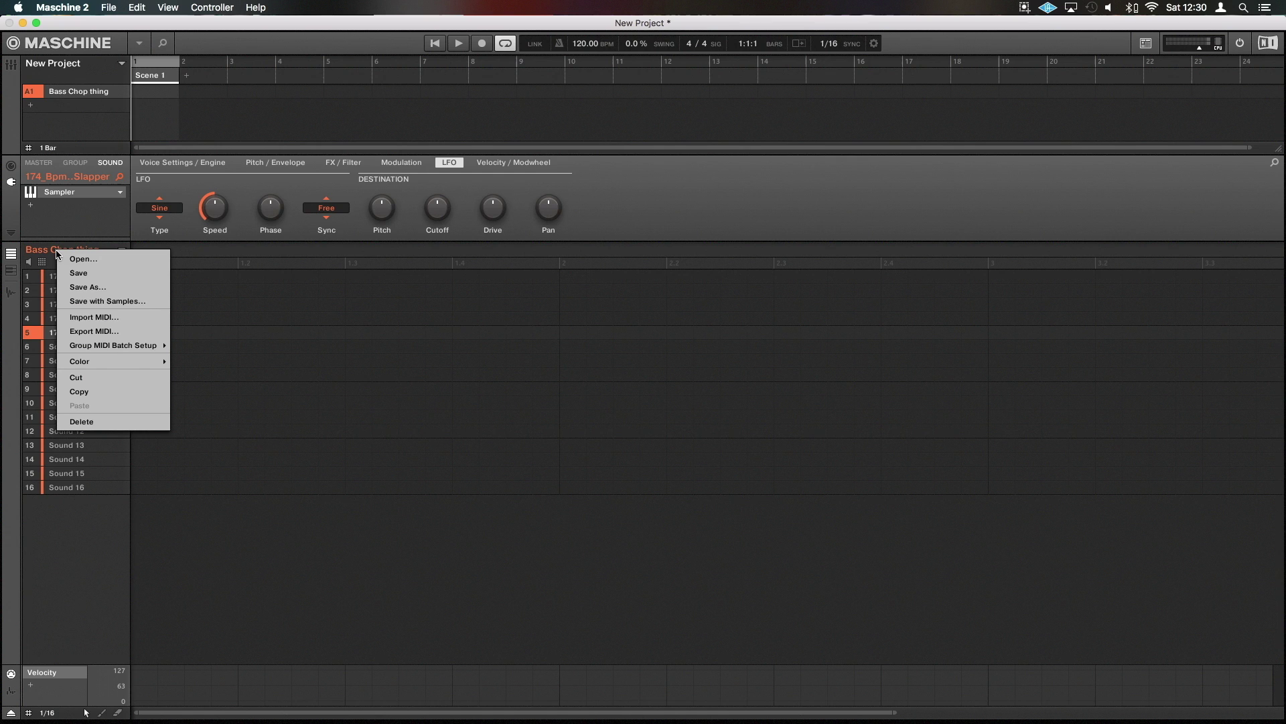
{"action": "left_click", "coordinate": [124, 302]}
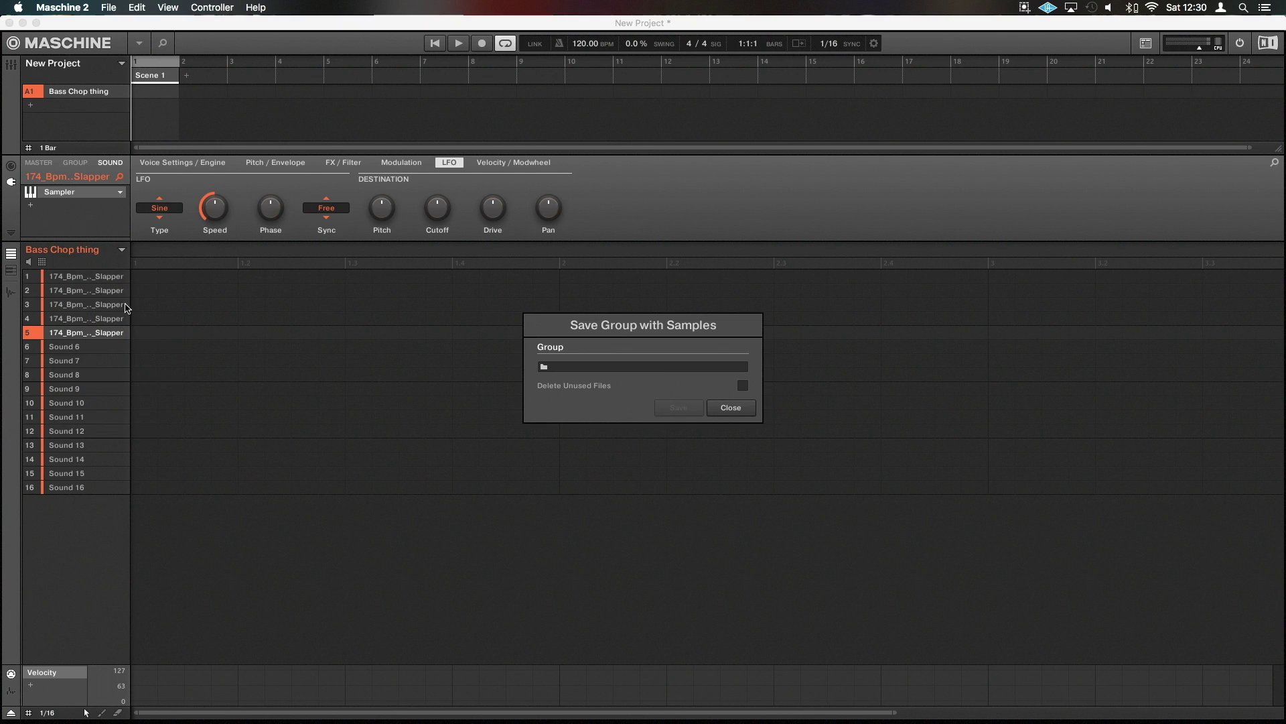
{"action": "left_click", "coordinate": [559, 367]}
{"action": "left_click_drag", "start_coordinate": [760, 364], "coordinate": [772, 288]}
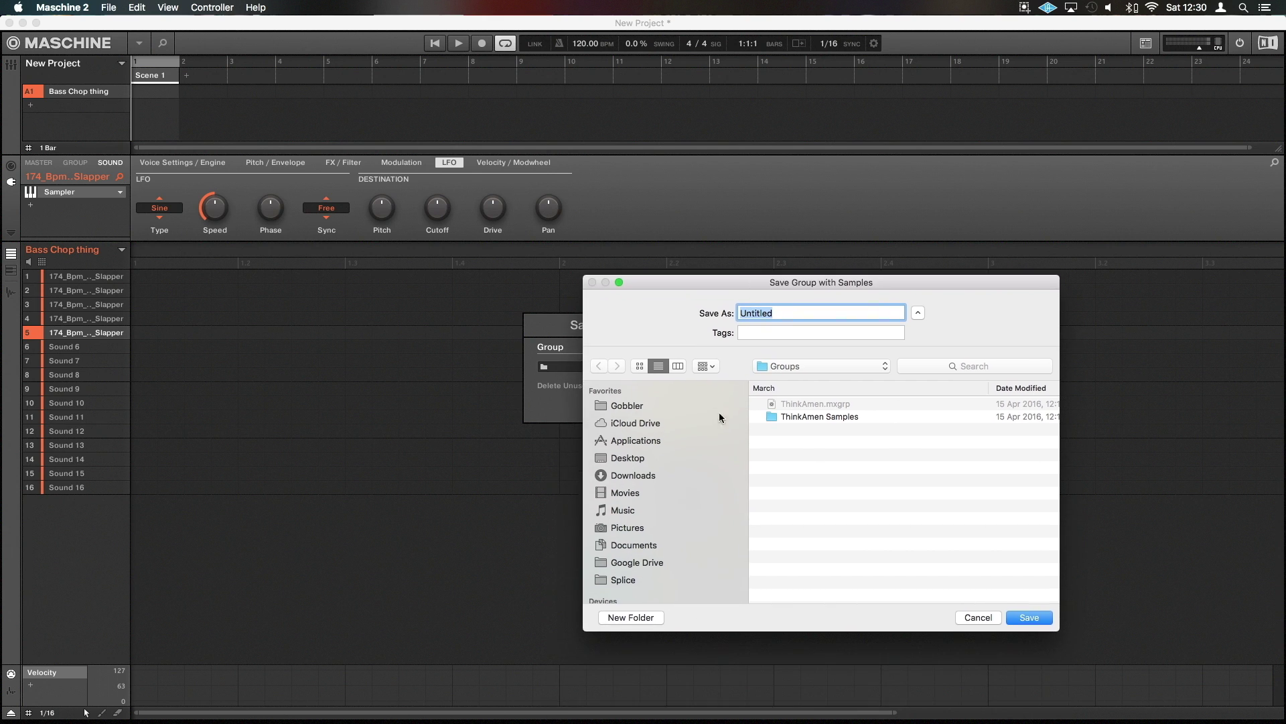
{"action": "left_click", "coordinate": [629, 459]}
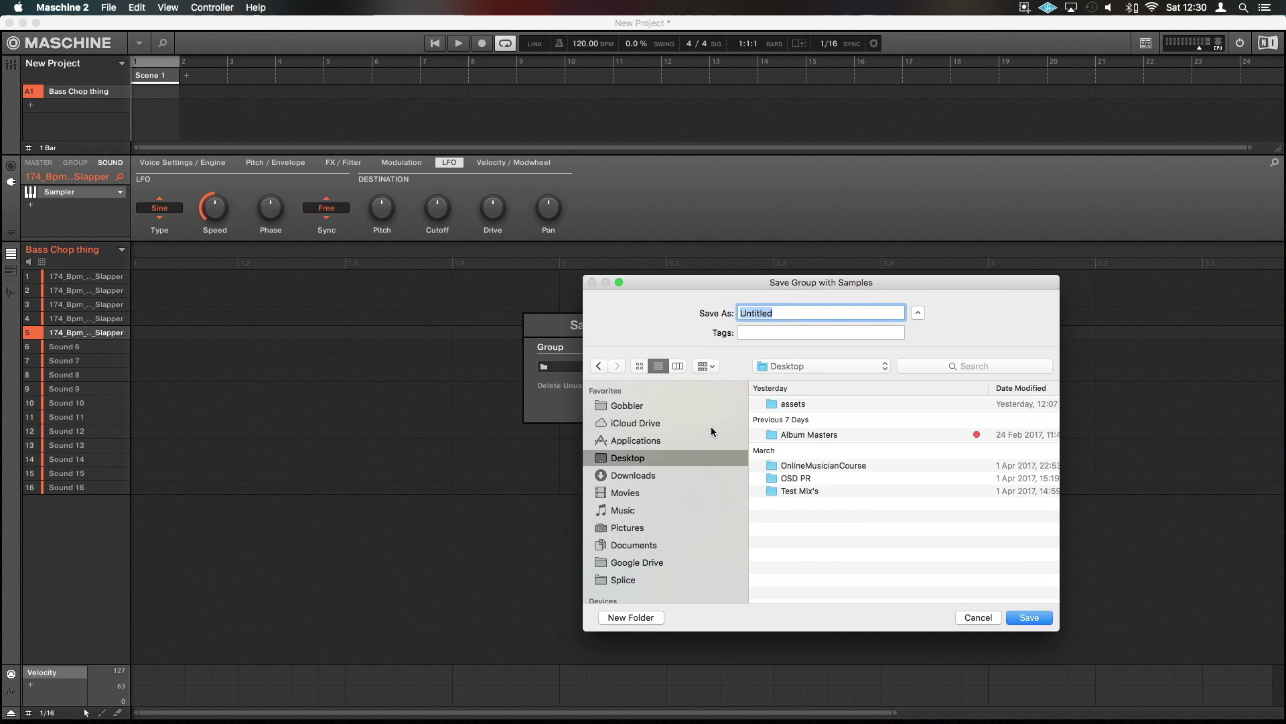
{"action": "type", "text": "bass chop thing"}
{"action": "left_click", "coordinate": [1026, 618]}
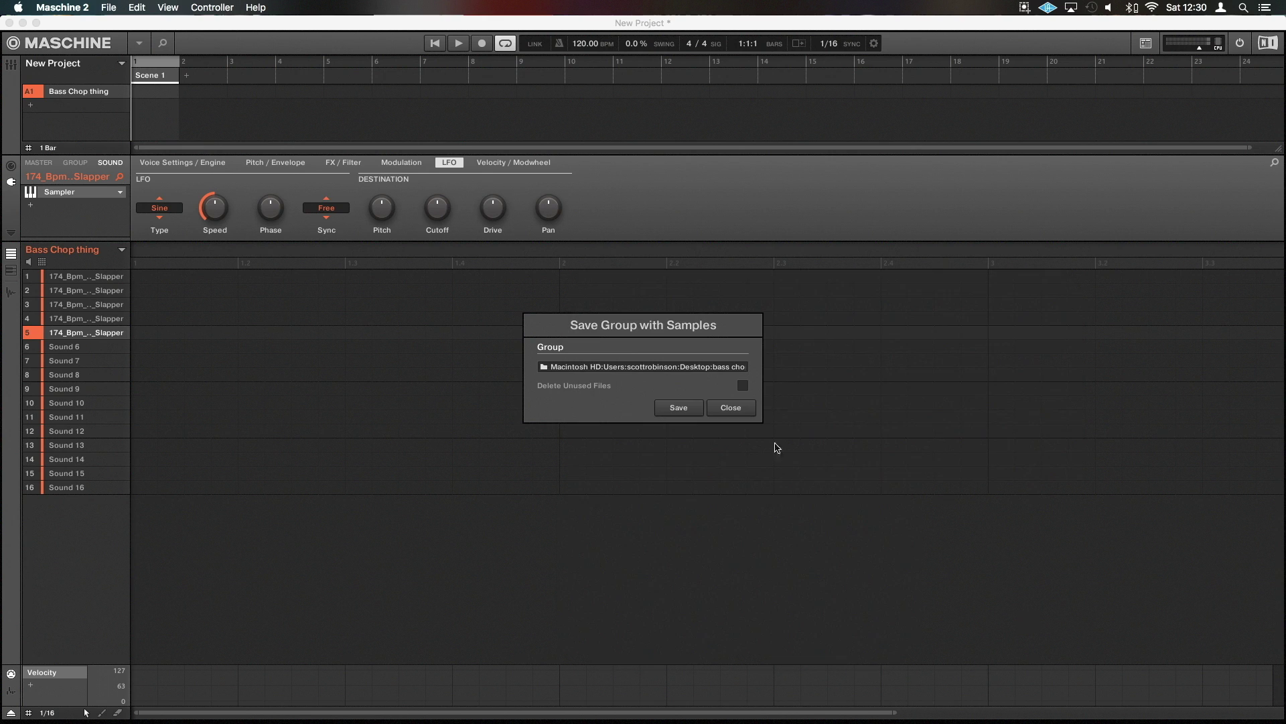
{"action": "left_click", "coordinate": [679, 408]}
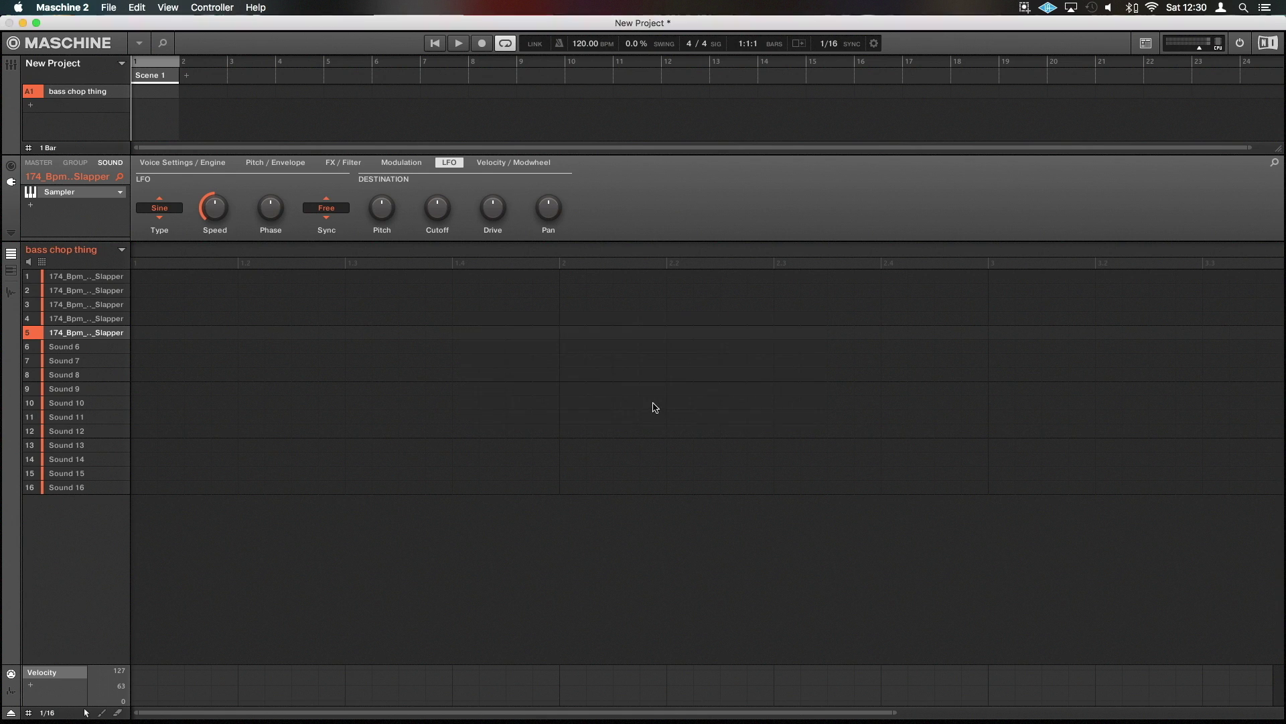
Add a new empty Group B1 below the group list.
{"action": "right_click", "coordinate": [52, 255]}
{"action": "left_click", "coordinate": [76, 127]}
{"action": "double_click", "coordinate": [76, 127]}
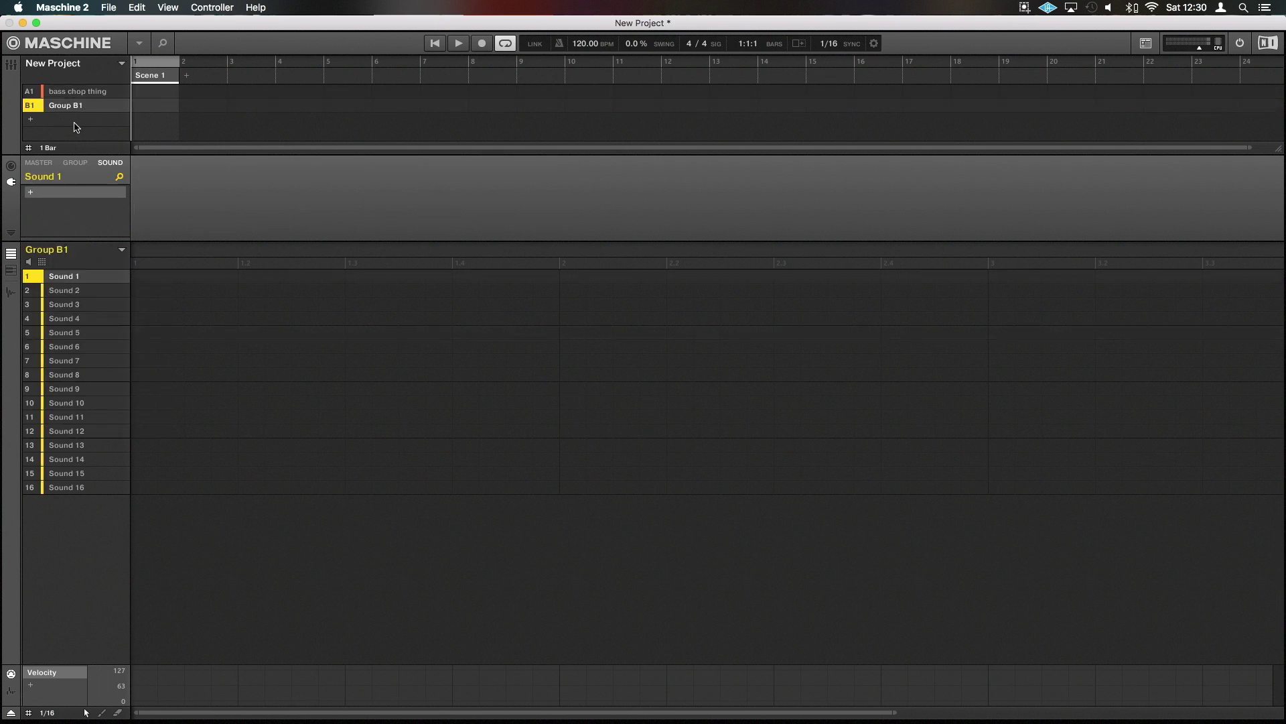
Load bass chop thing.mxgrp from the Desktop into Group B1.
{"action": "right_click", "coordinate": [67, 251]}
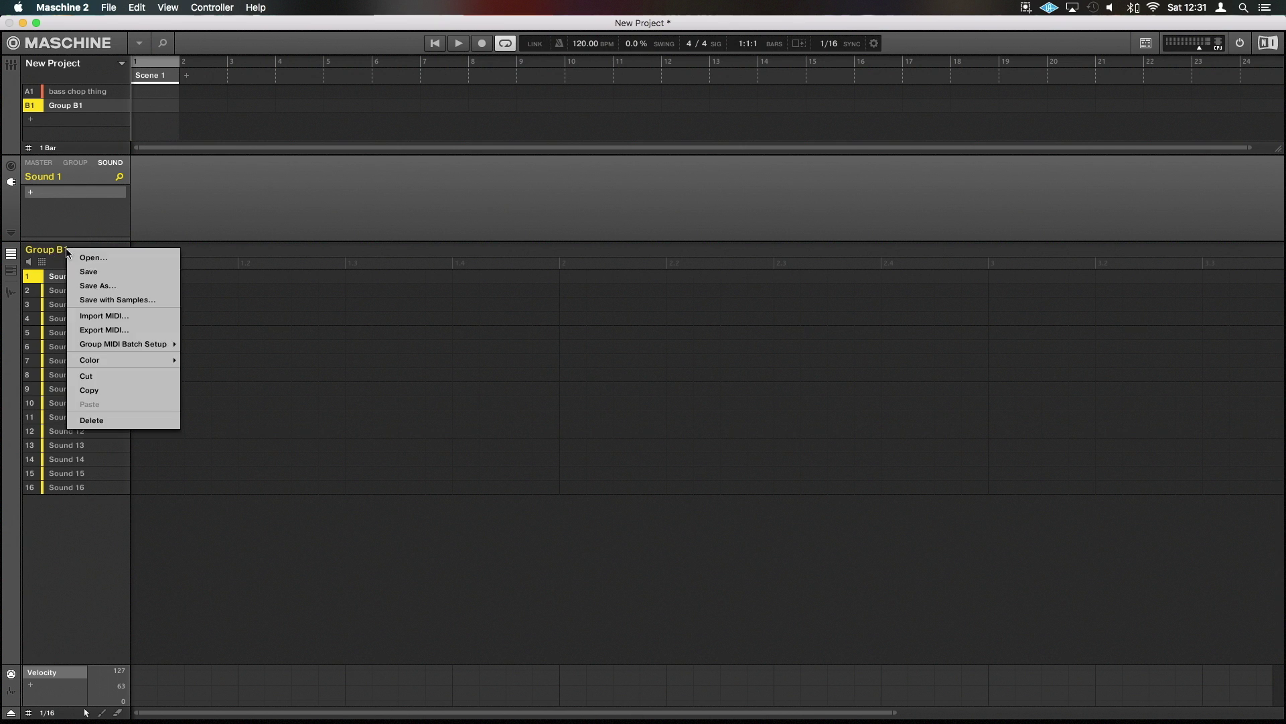
{"action": "left_click", "coordinate": [90, 258]}
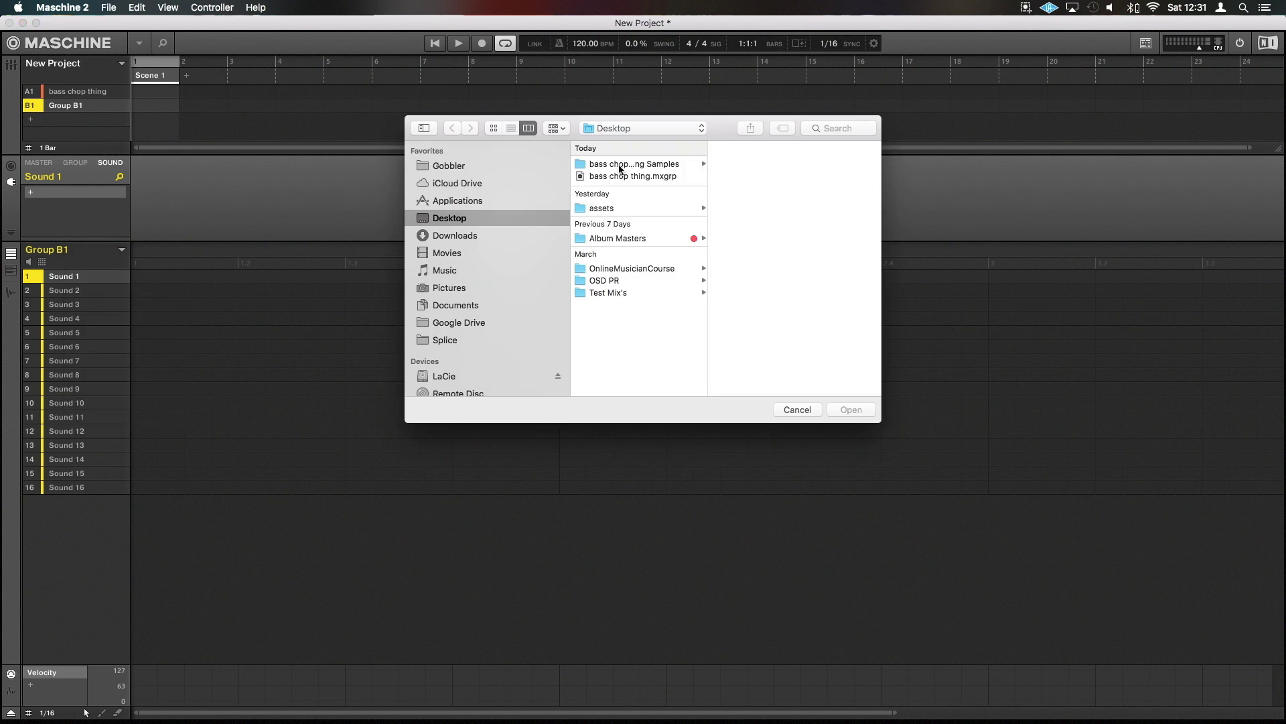
{"action": "left_click", "coordinate": [804, 417]}
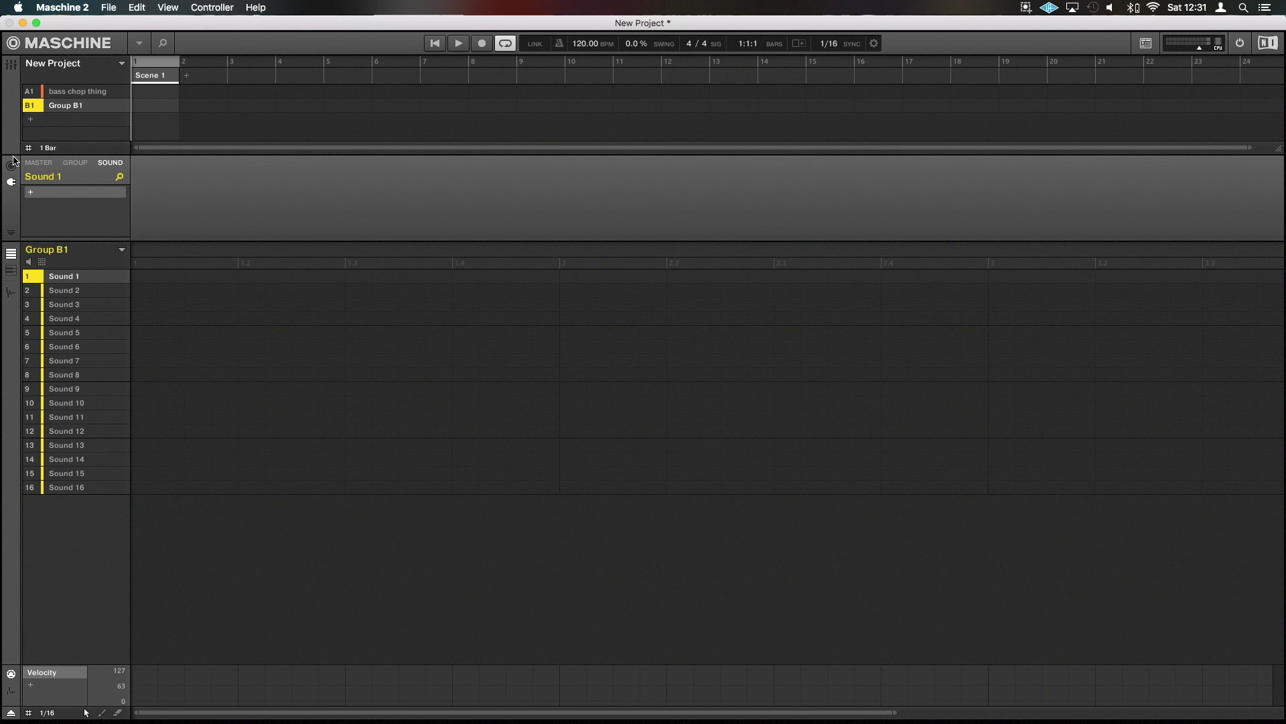
{"action": "right_click", "coordinate": [40, 251]}
{"action": "left_click", "coordinate": [58, 261]}
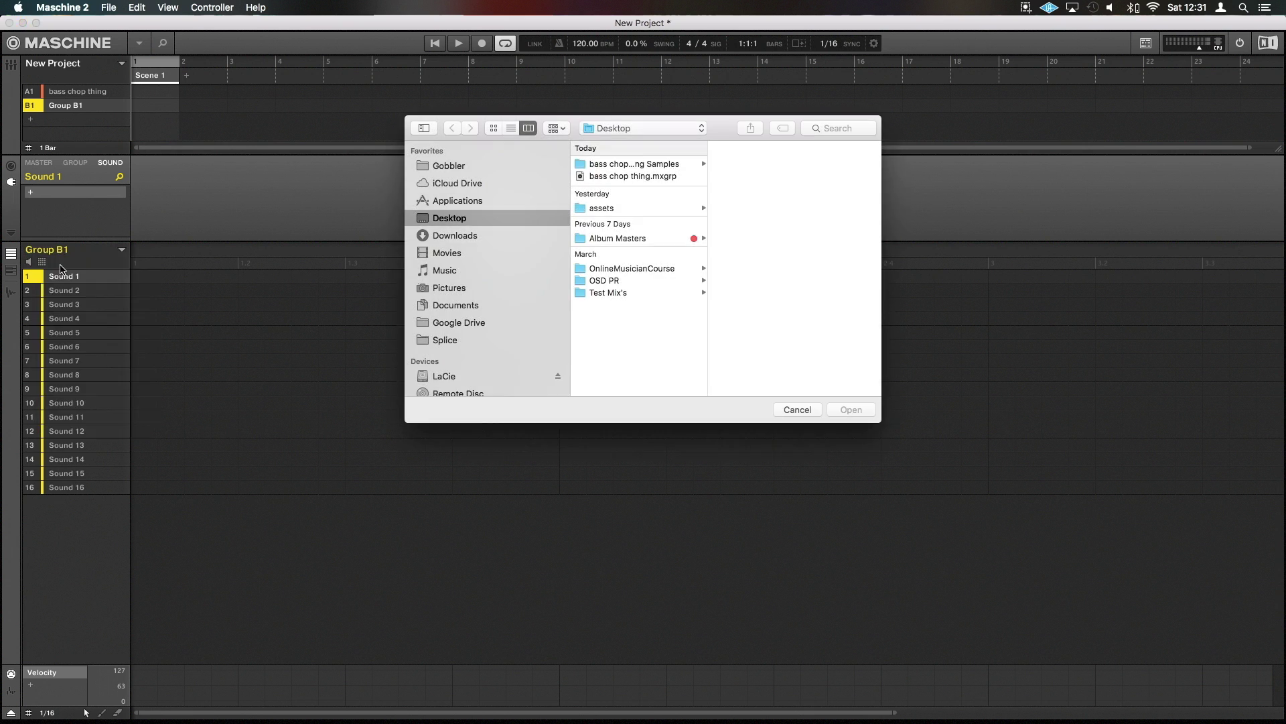
{"action": "left_click", "coordinate": [633, 176]}
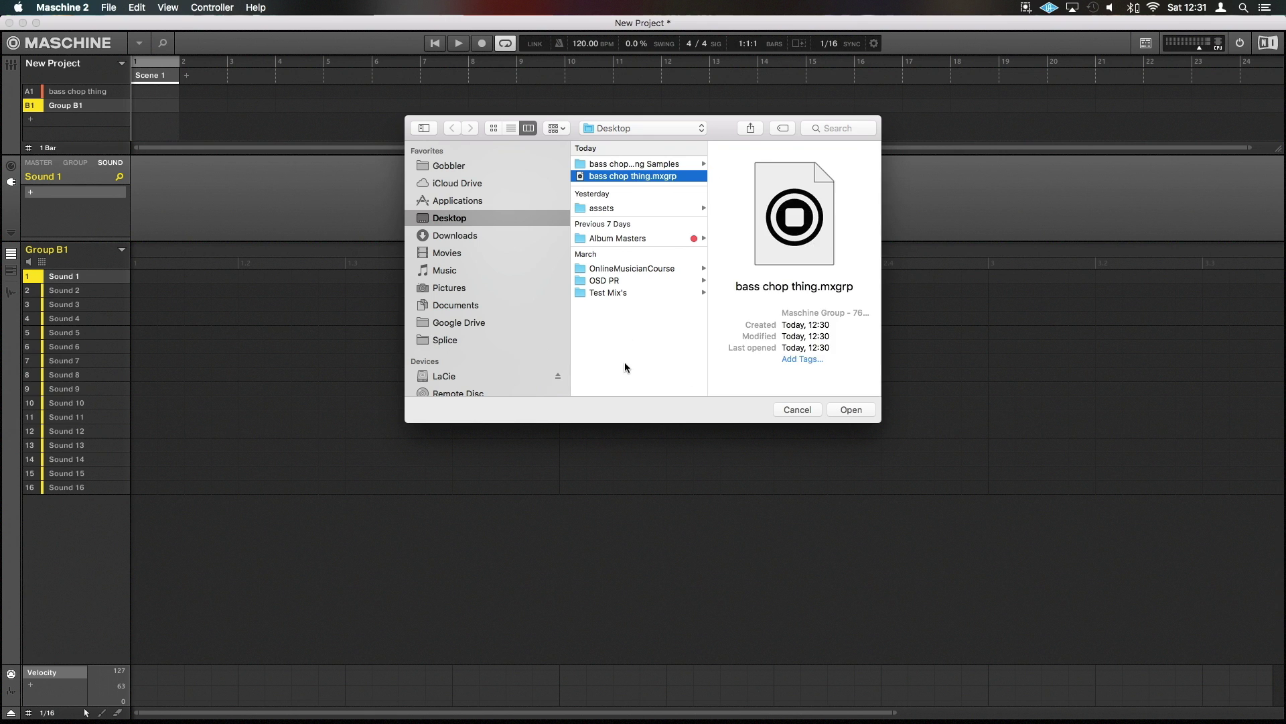
{"action": "left_click", "coordinate": [849, 410]}
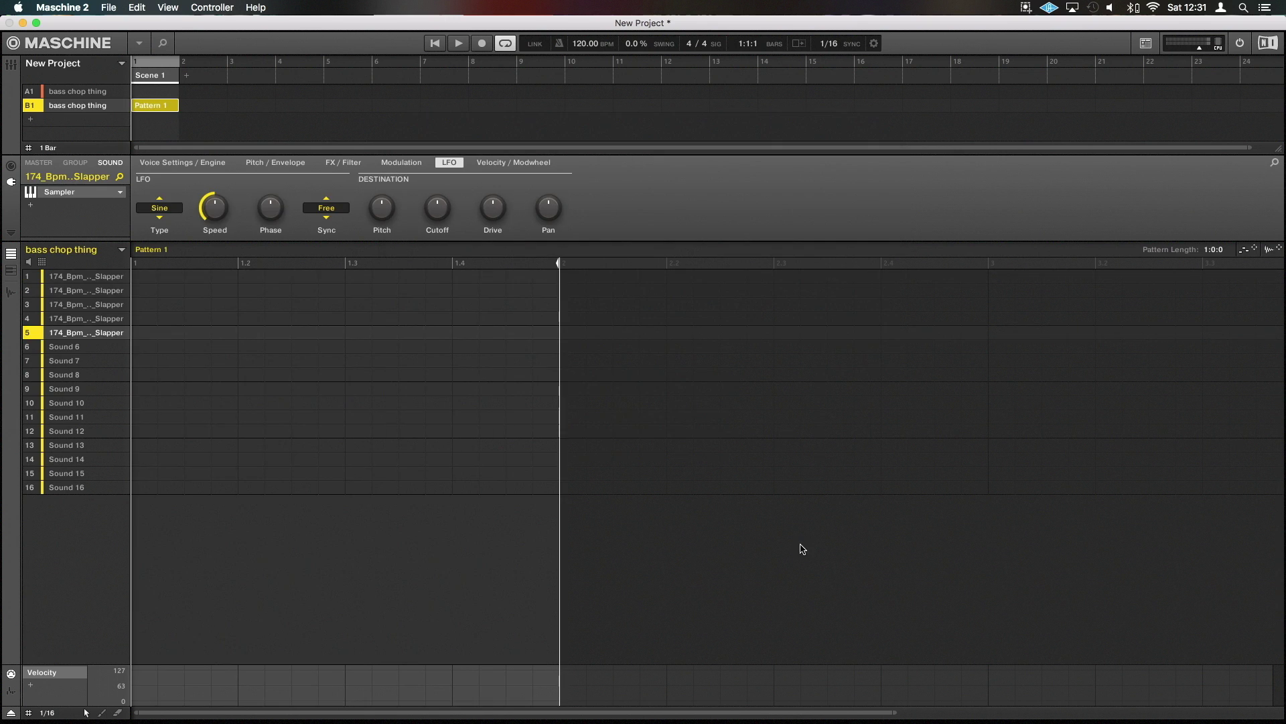